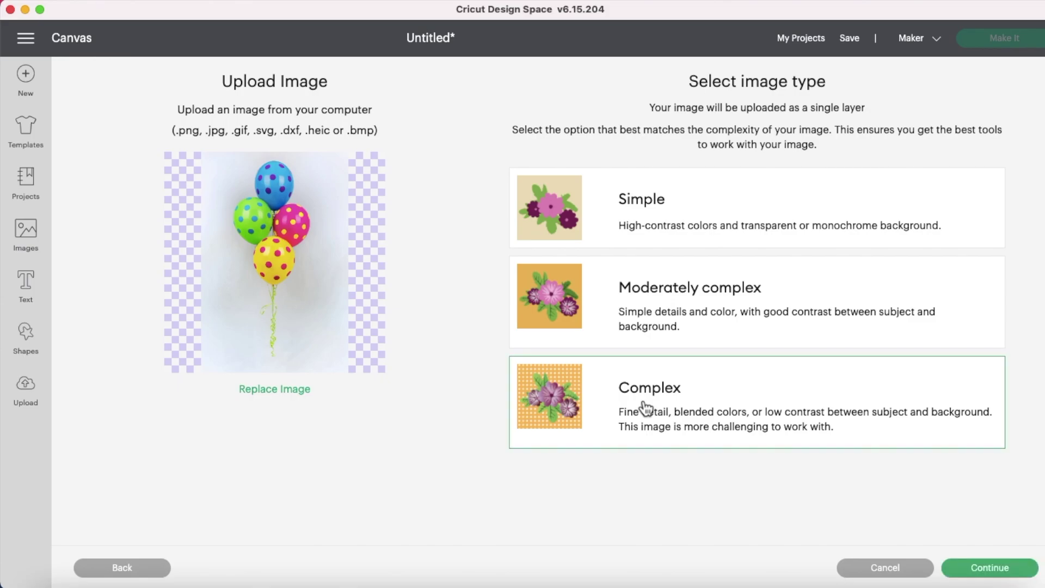
Proceed with the Complex image type and bring up the manual background removal options.
click(989, 569)
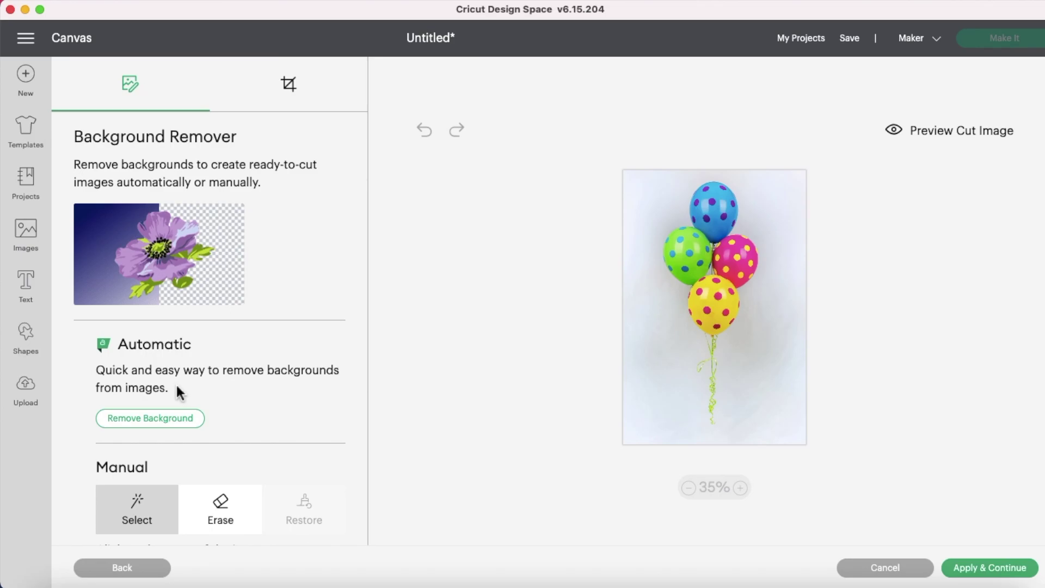
scroll(218, 517, down, 3)
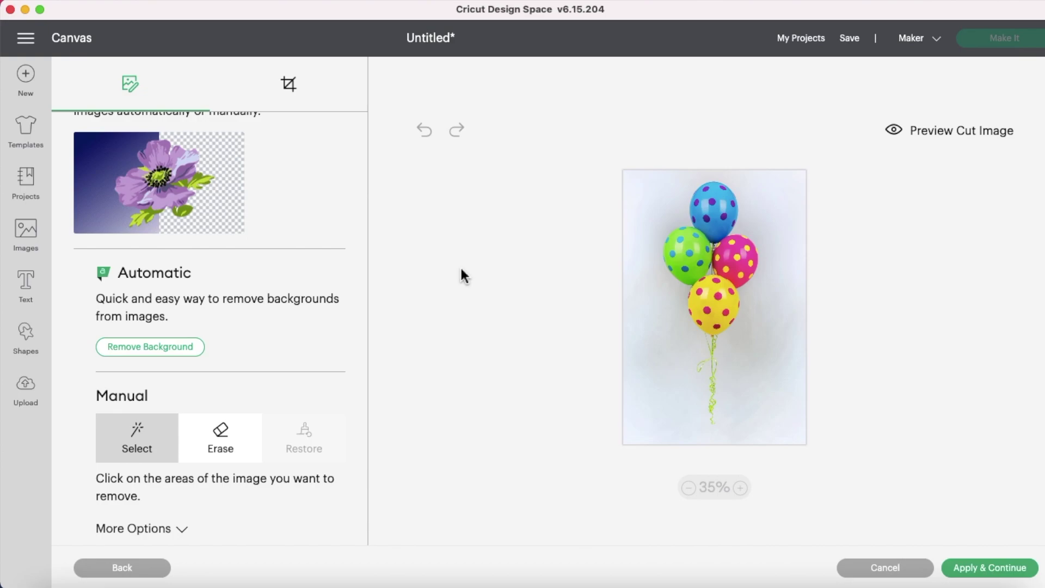
Remove the grey background areas around the balloons and ribbon with the manual Select tool.
click(655, 209)
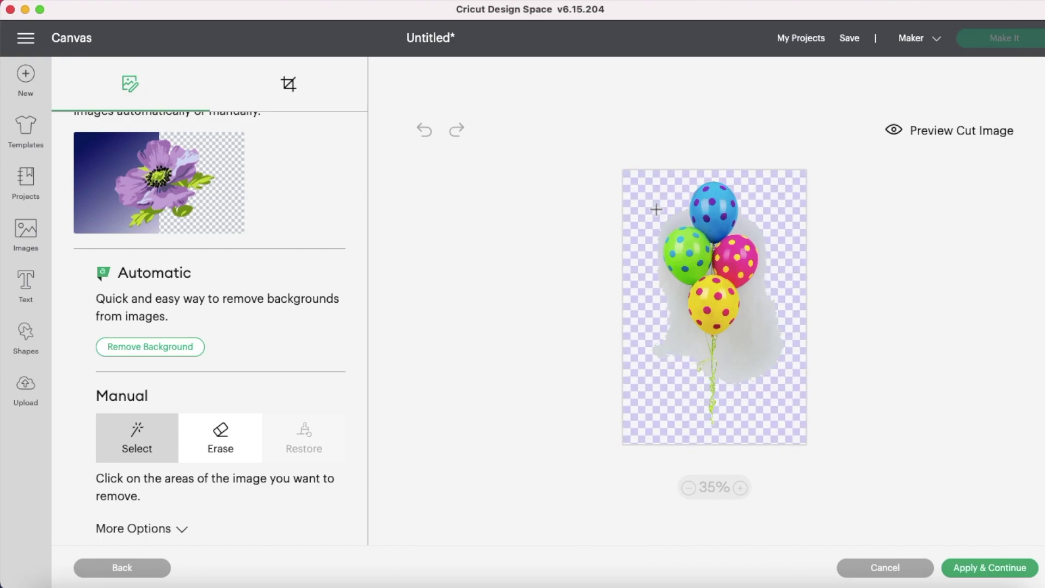
click(771, 324)
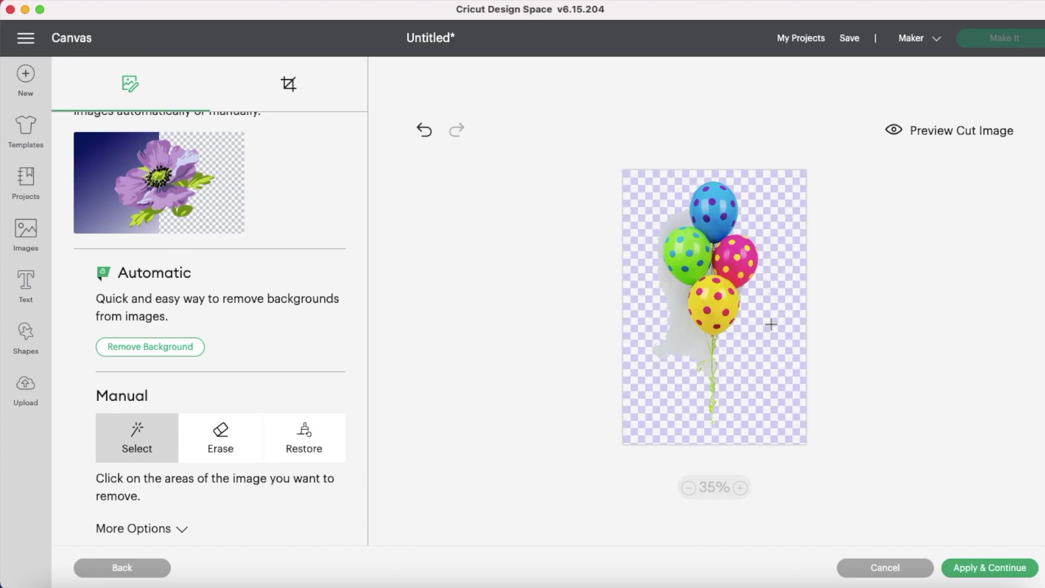
click(687, 327)
click(712, 370)
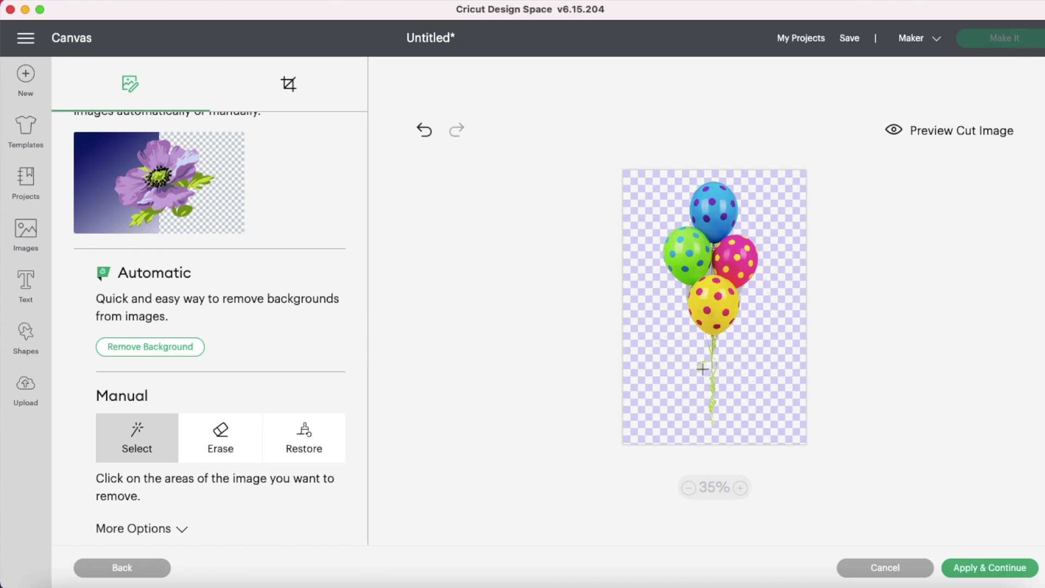
Examine the balloon edges, the gaps between balloons and the ribbon up close for leftover background.
click(740, 487)
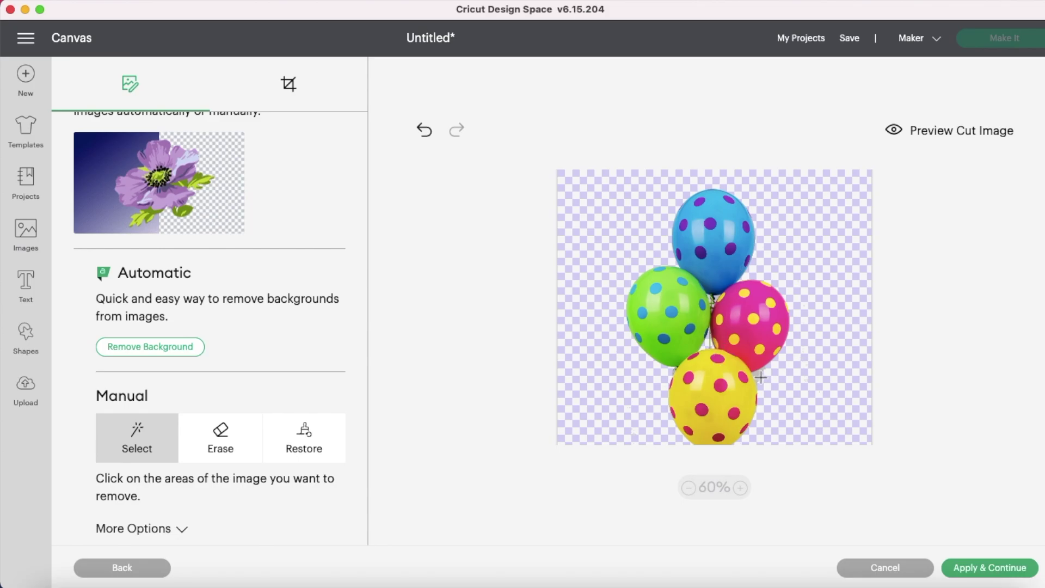
click(739, 487)
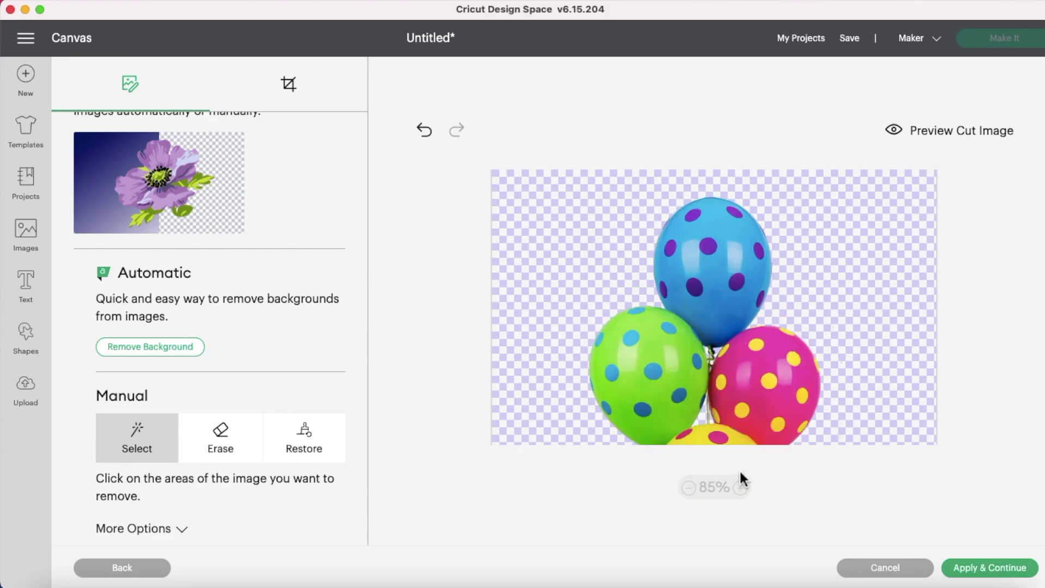
scroll(846, 398, down, 10)
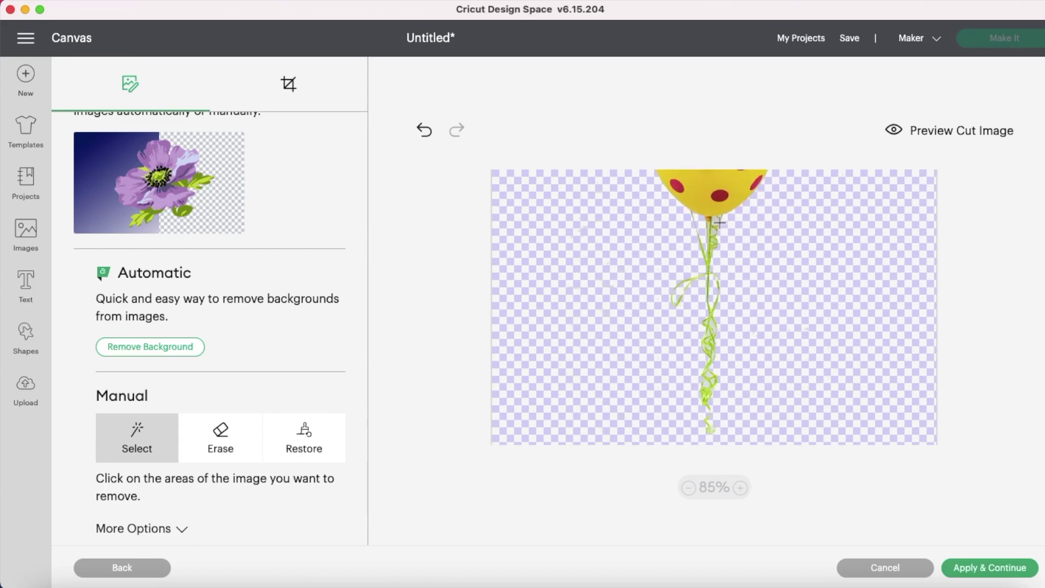
scroll(710, 229, up, 3)
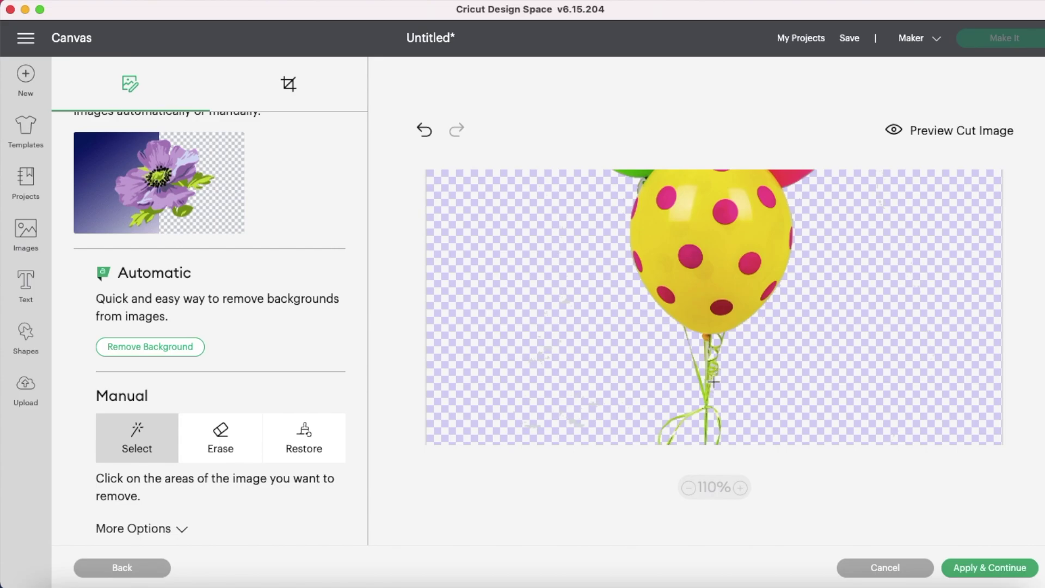
scroll(843, 420, up, 3)
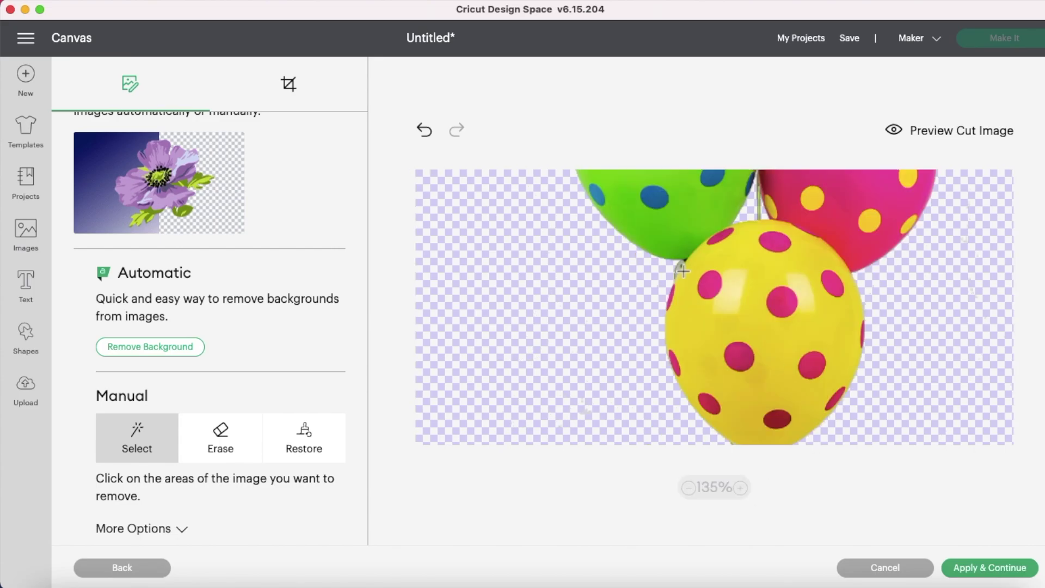
click(688, 487)
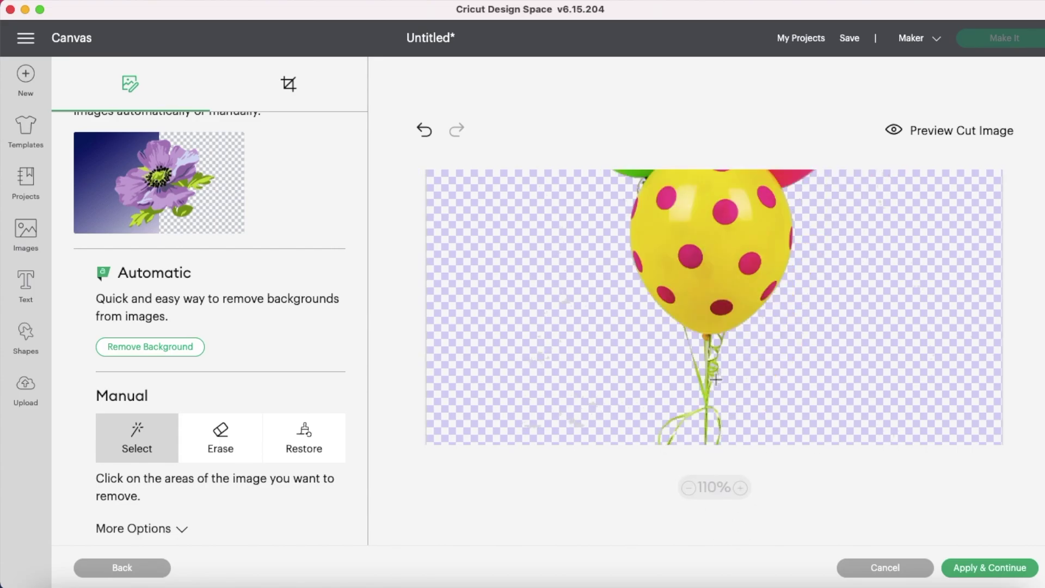
click(688, 487)
click(689, 487)
click(688, 487)
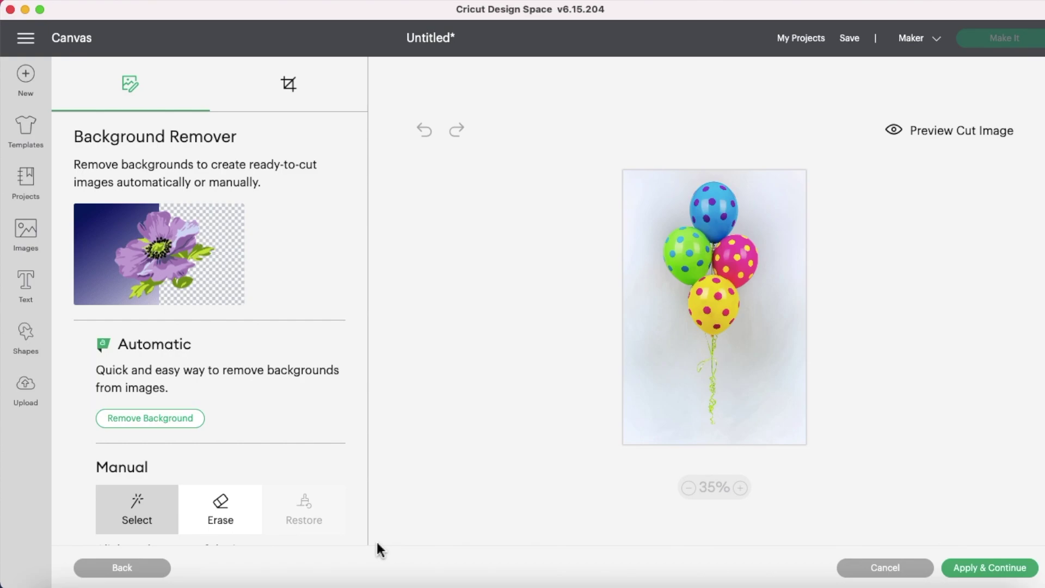
Erase background patches beside the balloons and ribbon by hand with the Erase tool, and undo these strokes.
click(217, 503)
mouse_move(634, 195)
mouse_down()
mouse_move(661, 173)
mouse_move(638, 233)
mouse_move(626, 234)
mouse_move(637, 173)
mouse_move(631, 234)
mouse_move(655, 219)
mouse_up()
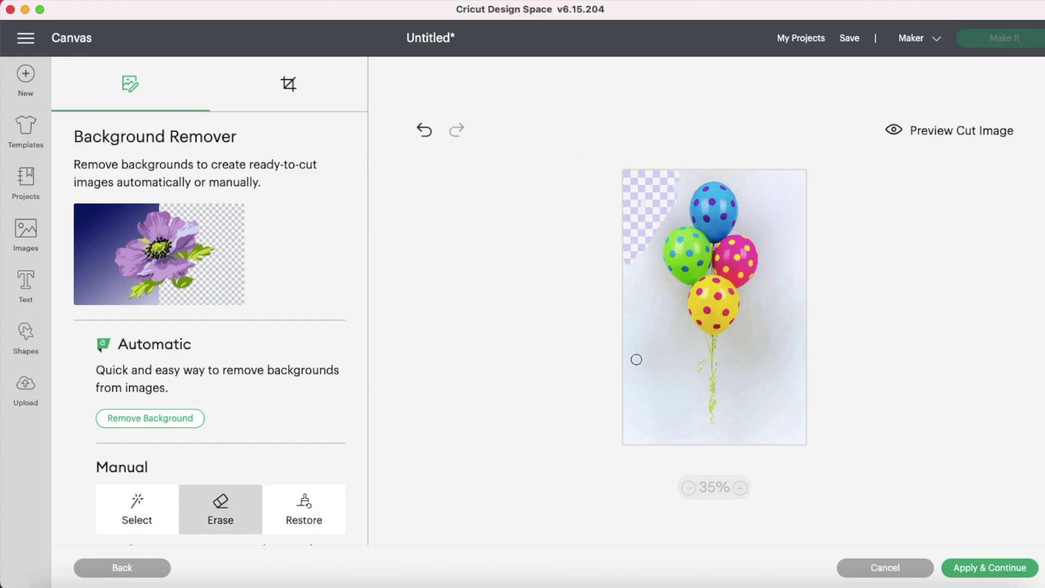
click(740, 487)
mouse_move(751, 198)
mouse_down()
mouse_move(761, 271)
mouse_move(791, 291)
mouse_move(799, 321)
mouse_move(764, 375)
mouse_up()
scroll(764, 375, down, 5)
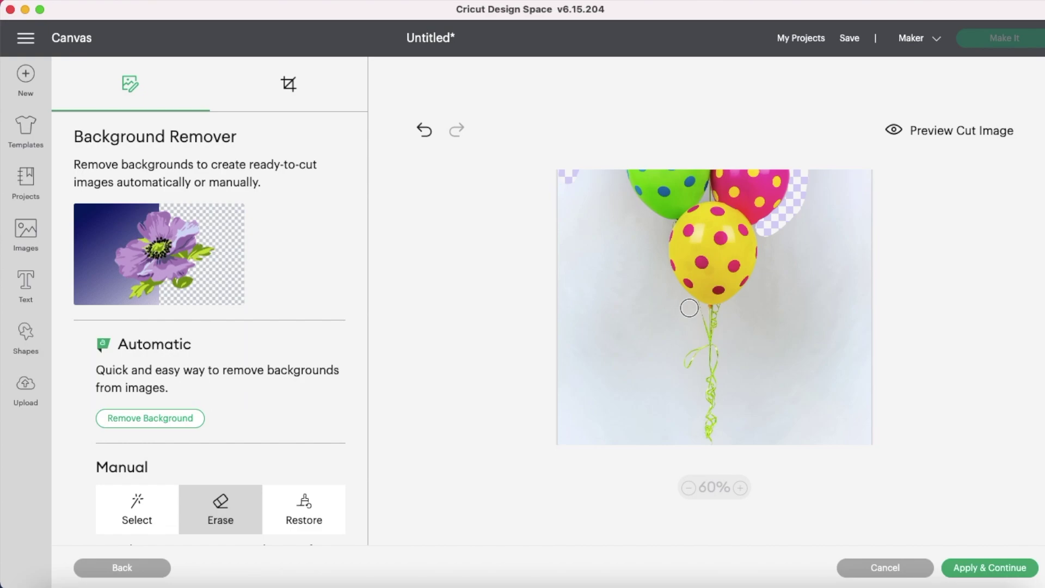
drag(689, 307, 696, 335)
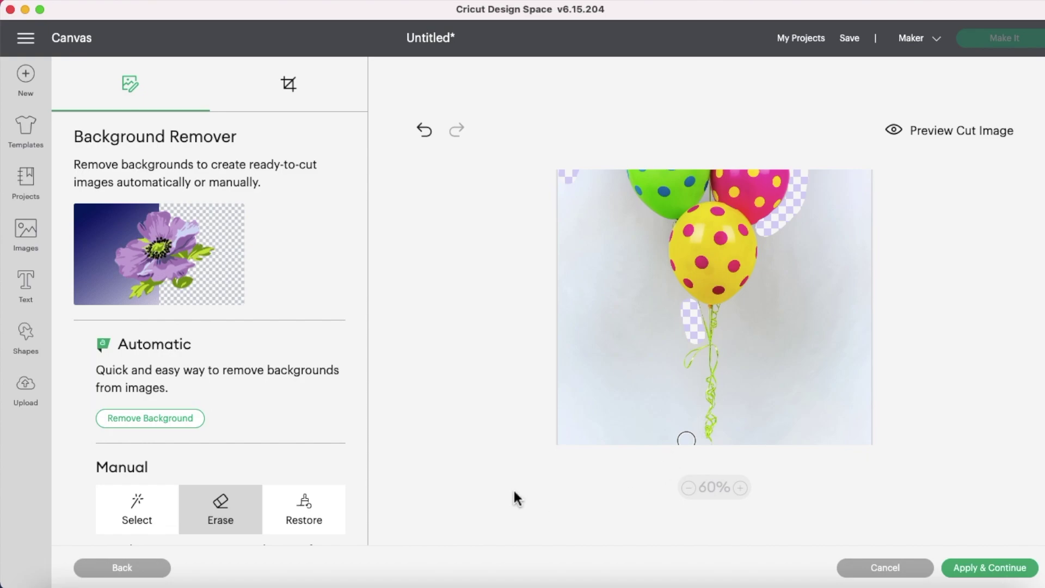
key(super+z)
click(688, 488)
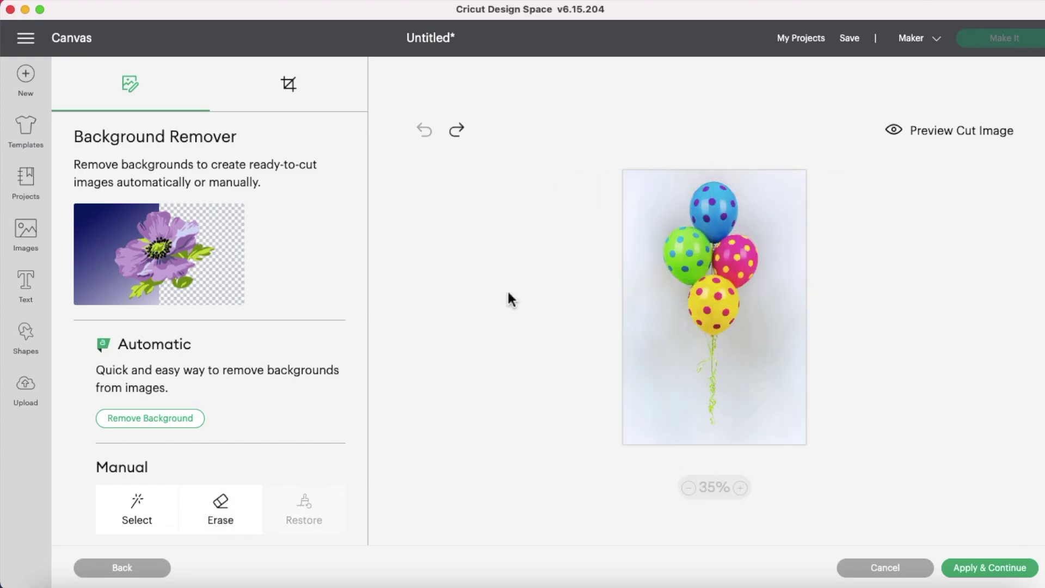
Remove the photo's background automatically and inspect the balloons and ribbon for missing or leftover areas.
click(170, 423)
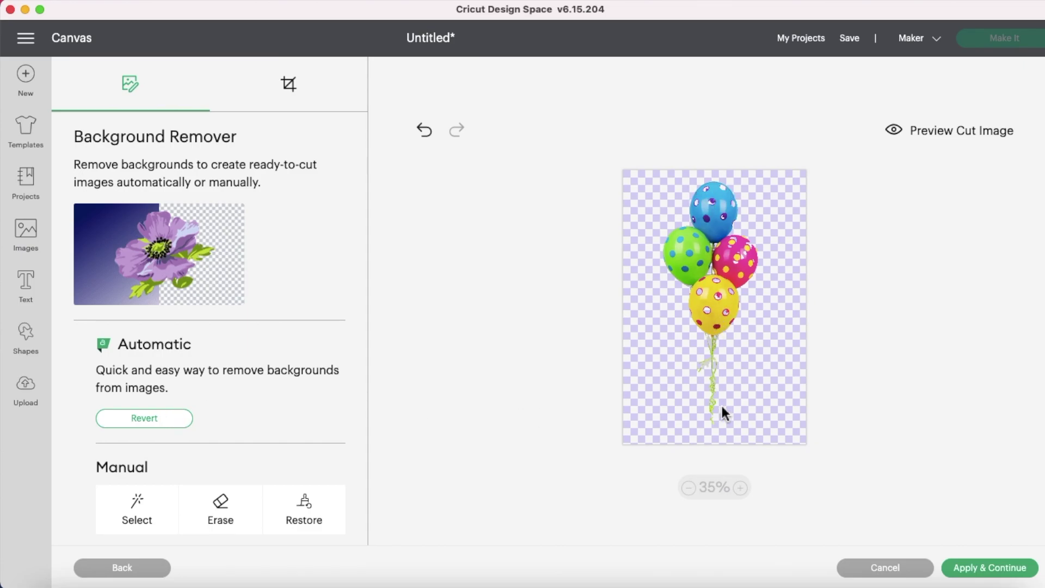
click(741, 488)
click(740, 489)
click(740, 489)
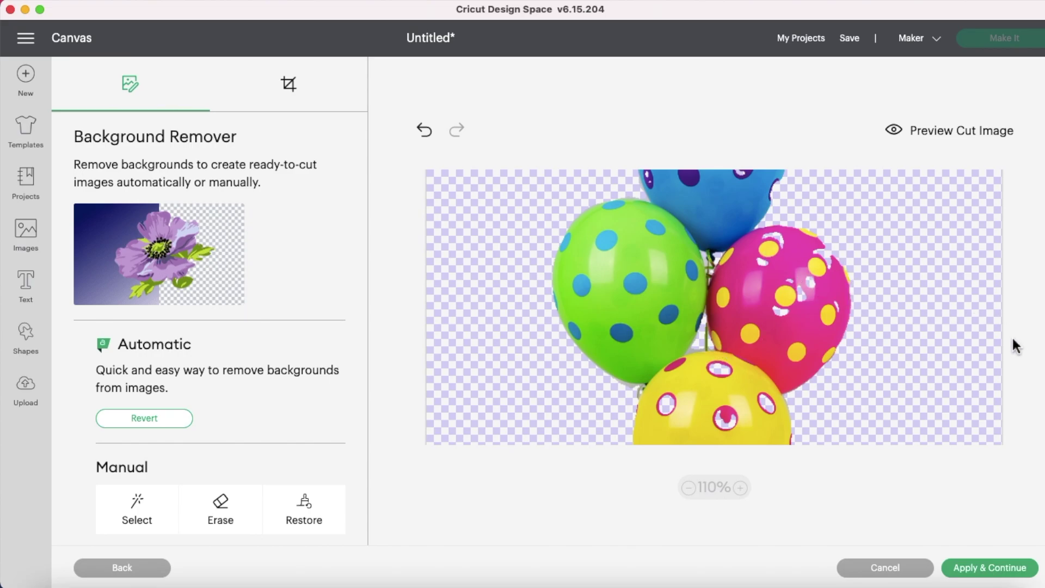
scroll(1013, 346, down, 10)
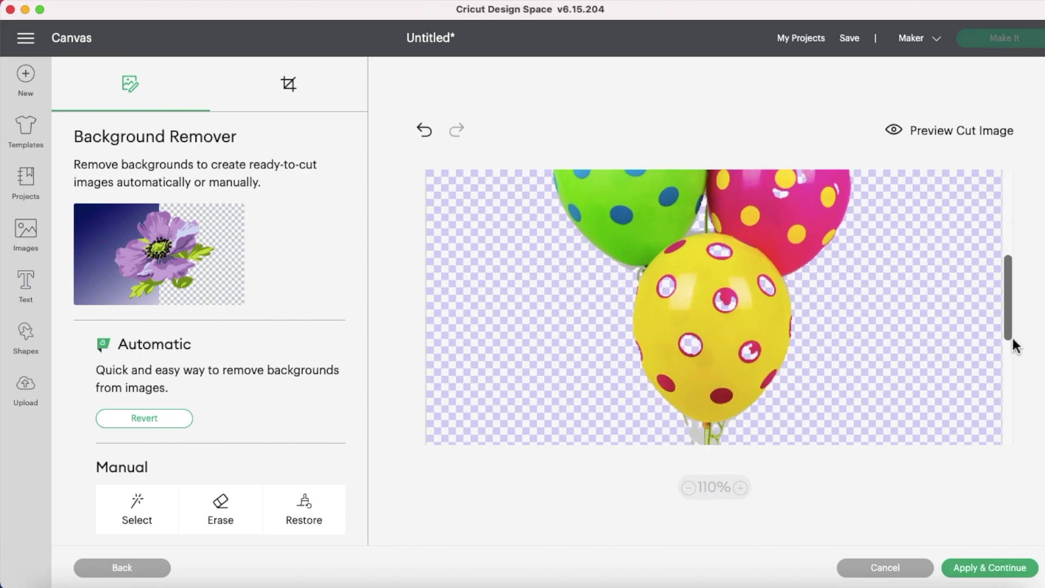
scroll(1012, 338, down, 3)
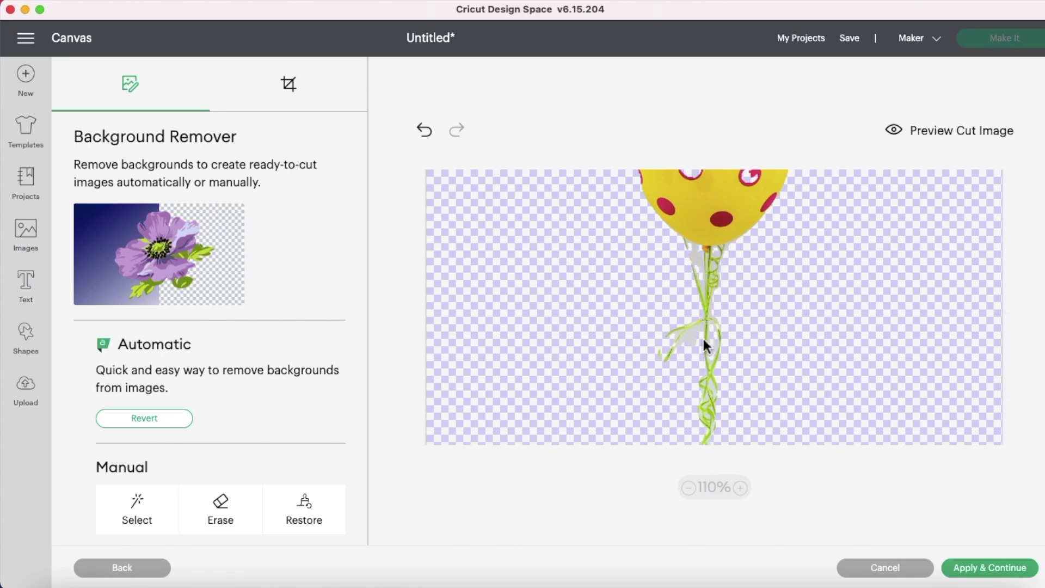
scroll(697, 345, up, 10)
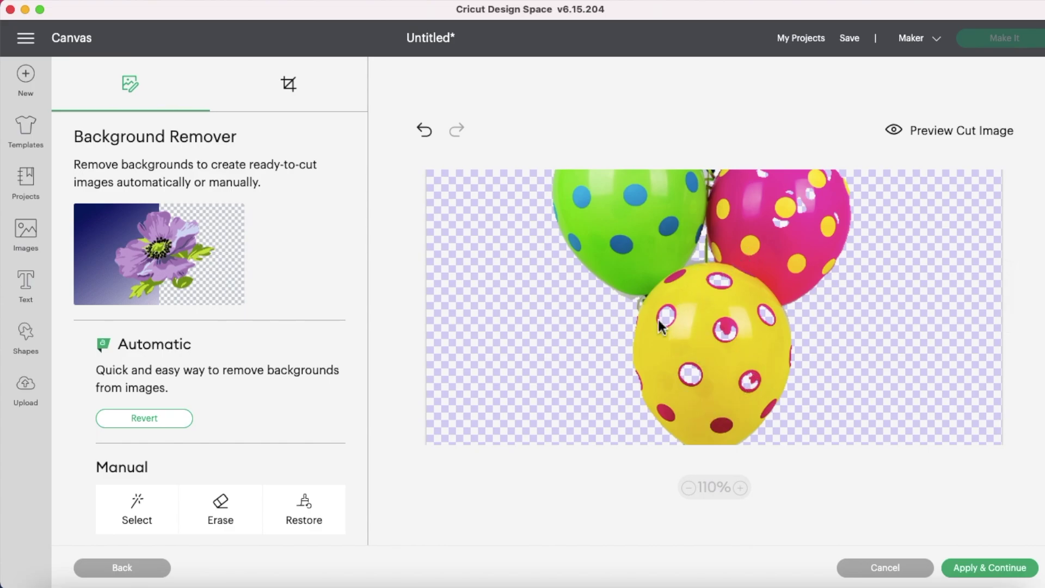
Paint back the missing dots and highlights on the yellow, pink and blue balloons with the Restore brush.
click(306, 513)
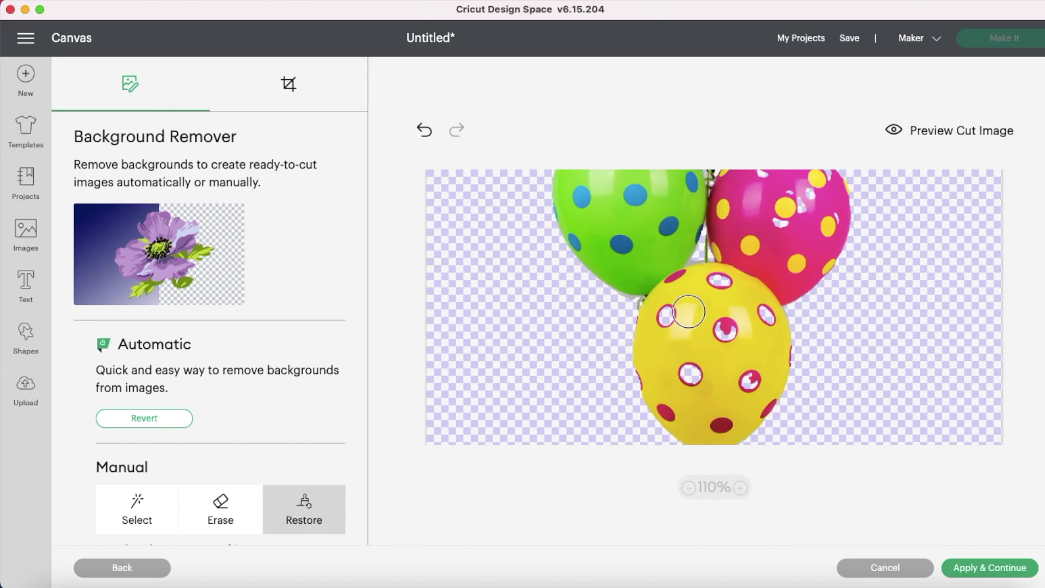
mouse_move(680, 310)
mouse_down()
mouse_move(671, 313)
mouse_move(693, 291)
mouse_move(739, 292)
mouse_move(723, 326)
mouse_move(742, 369)
mouse_move(761, 373)
mouse_up()
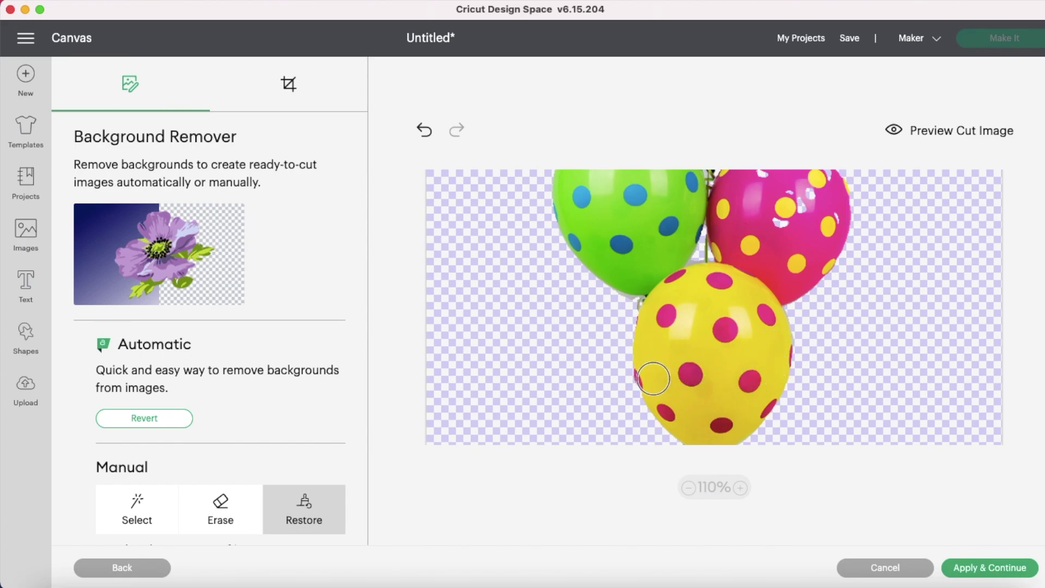
mouse_move(792, 207)
mouse_down()
mouse_move(764, 187)
mouse_move(819, 183)
mouse_up()
scroll(811, 283, up, 3)
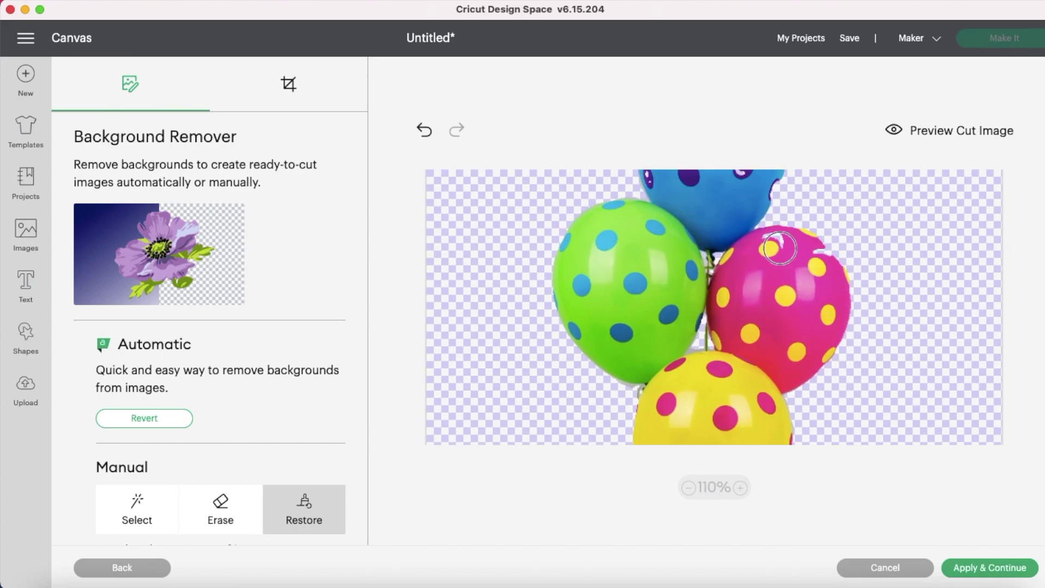
mouse_move(773, 243)
mouse_down()
mouse_move(799, 242)
mouse_move(824, 262)
mouse_move(830, 307)
mouse_up()
scroll(830, 307, up, 2)
scroll(685, 208, up, 2)
mouse_move(686, 207)
mouse_down()
mouse_move(666, 238)
mouse_move(656, 302)
mouse_move(698, 219)
mouse_move(711, 249)
mouse_move(728, 197)
mouse_move(768, 241)
mouse_move(767, 293)
mouse_move(740, 275)
mouse_up()
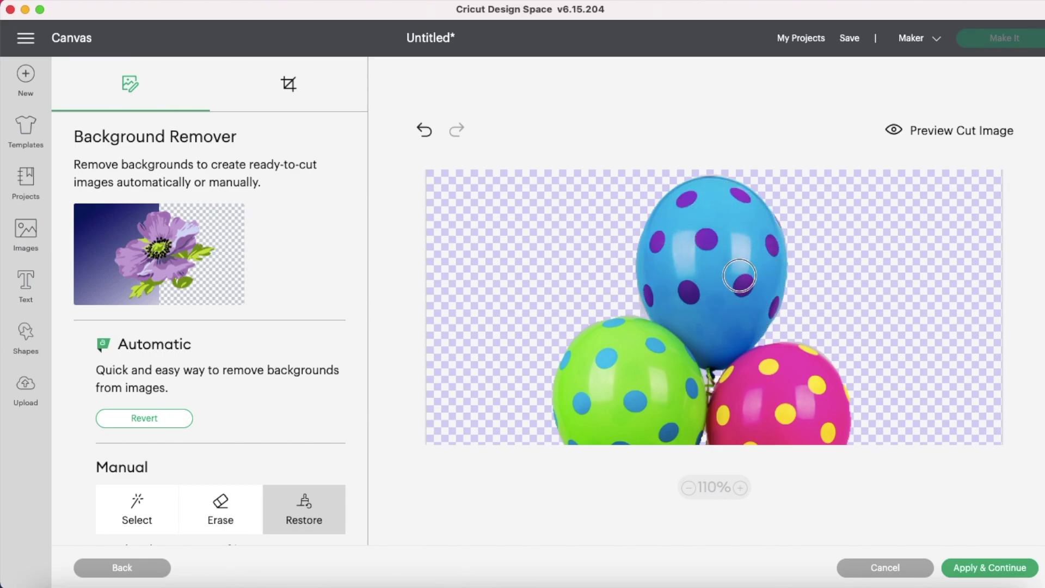
Remove the leftover grey background between the ribbon strands below the yellow balloon with the Select tool.
scroll(739, 275, down, 1)
scroll(733, 269, down, 2)
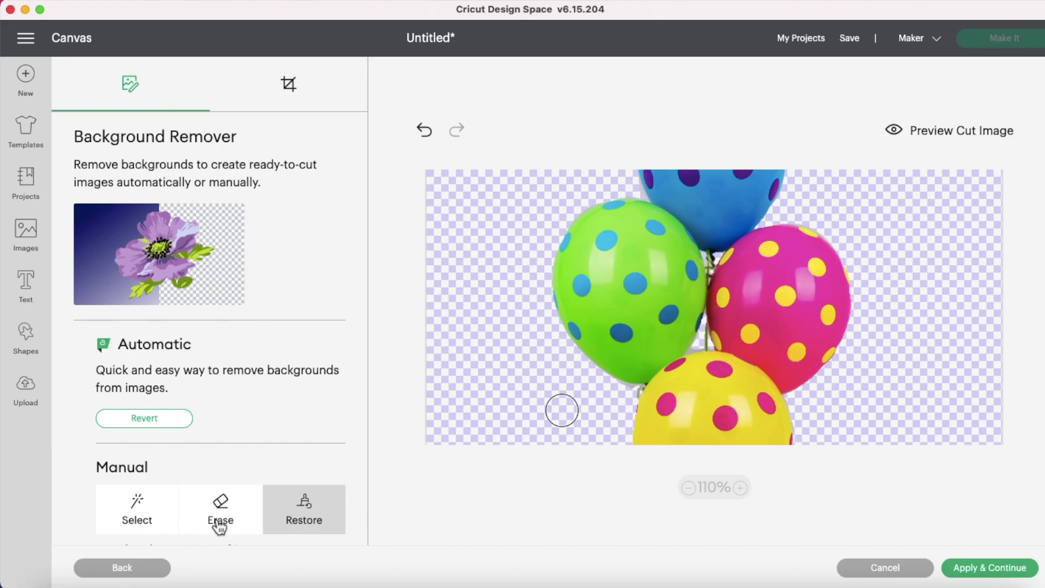
scroll(219, 527, down, 2)
scroll(264, 468, down, 3)
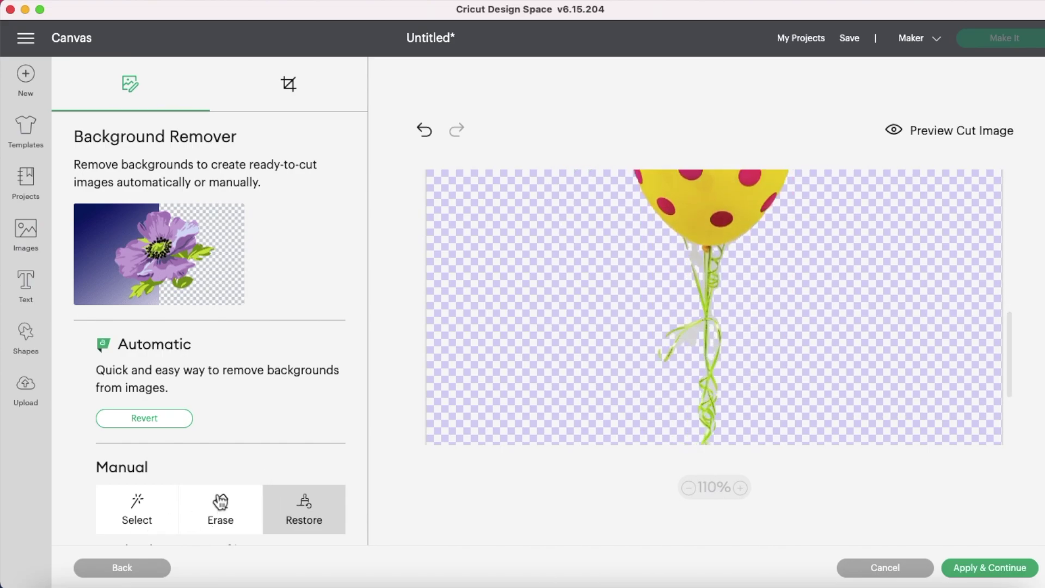
click(145, 516)
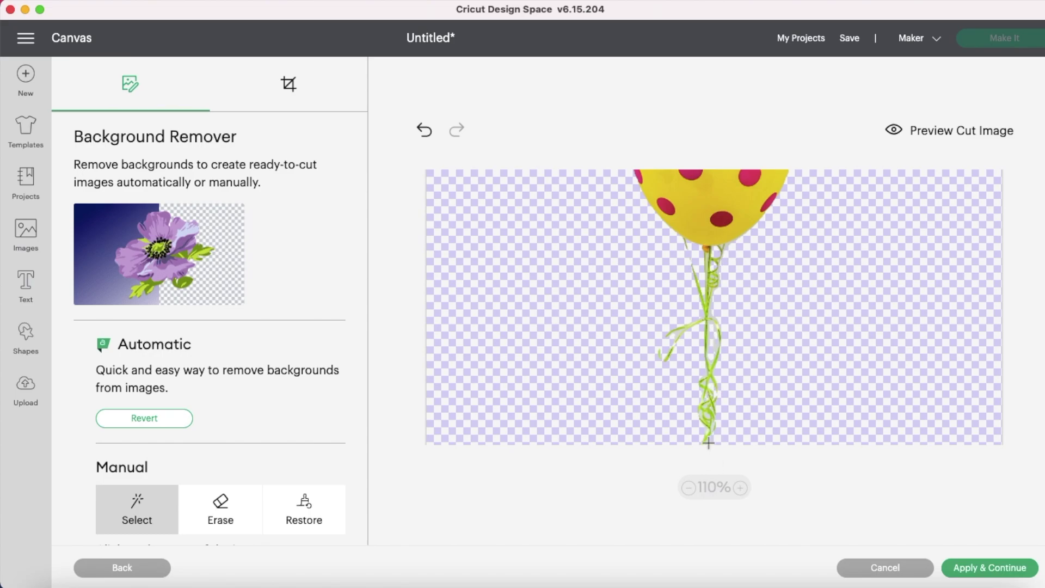
Choose the Erase tool and reduce the eraser size to 6 for the narrow gap between the green and pink balloons.
scroll(705, 419, up, 5)
click(223, 516)
scroll(343, 520, down, 3)
drag(136, 525, 103, 525)
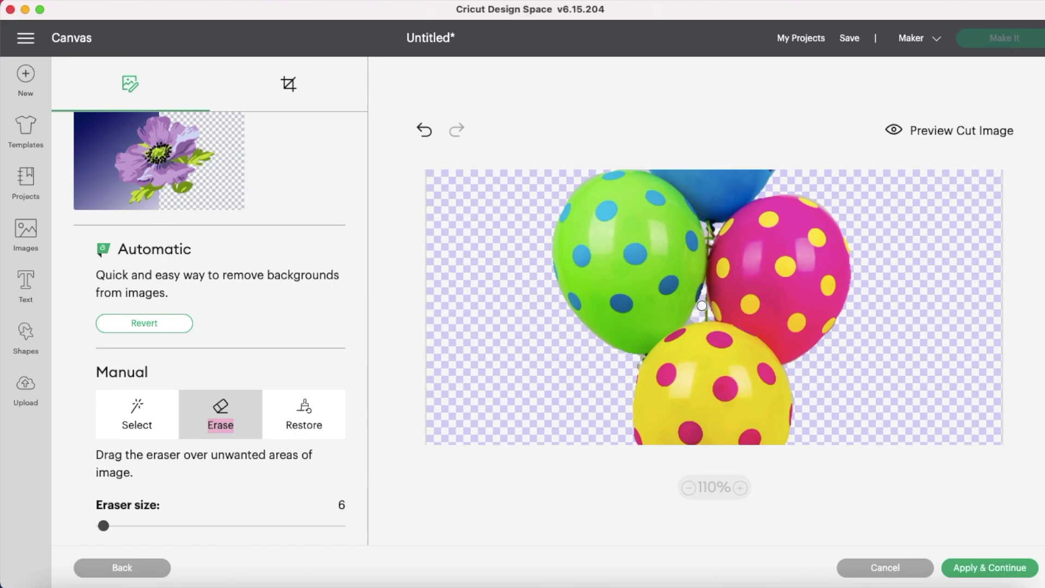
drag(103, 526, 101, 526)
Switch to the Restore brush and review the cleaned-up balloons and ribbon as a whole.
click(308, 418)
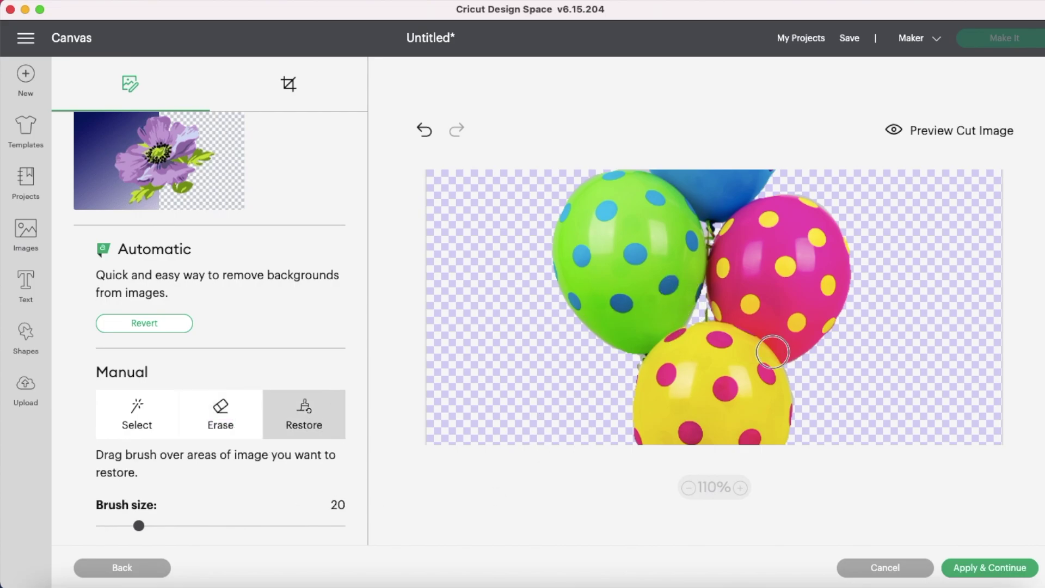
scroll(334, 512, down, 2)
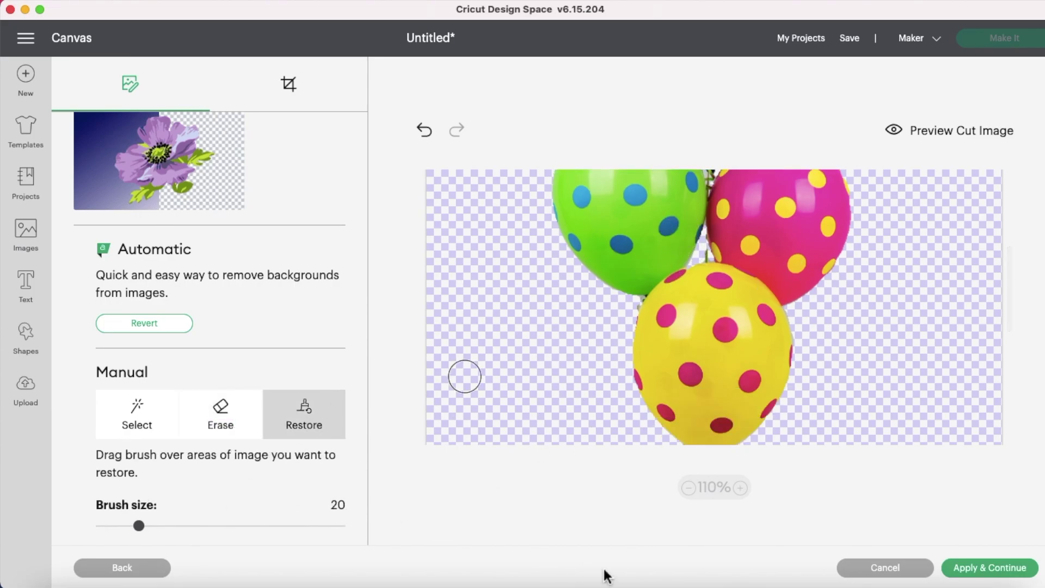
click(688, 488)
click(688, 488)
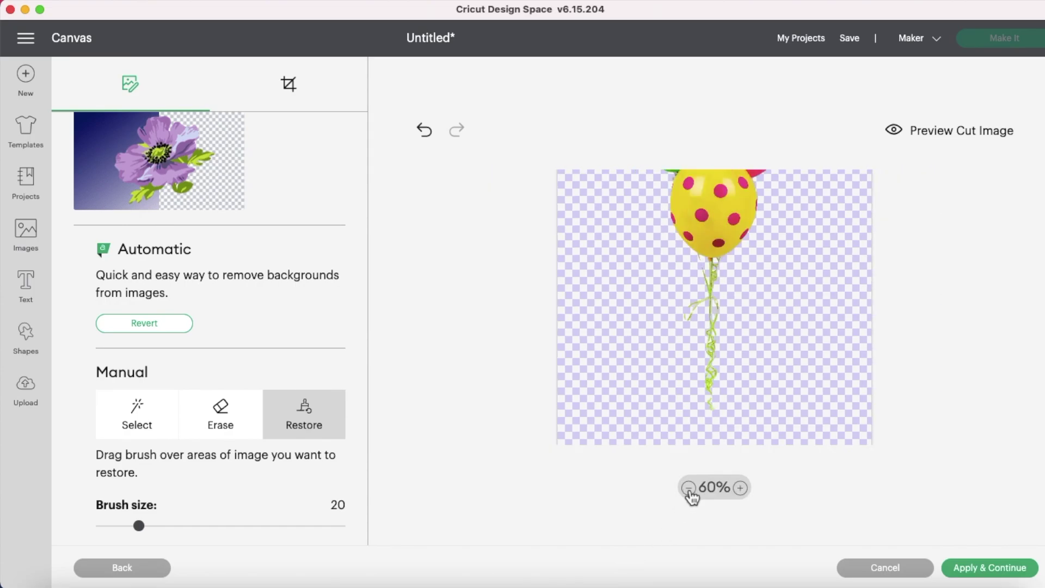
click(688, 488)
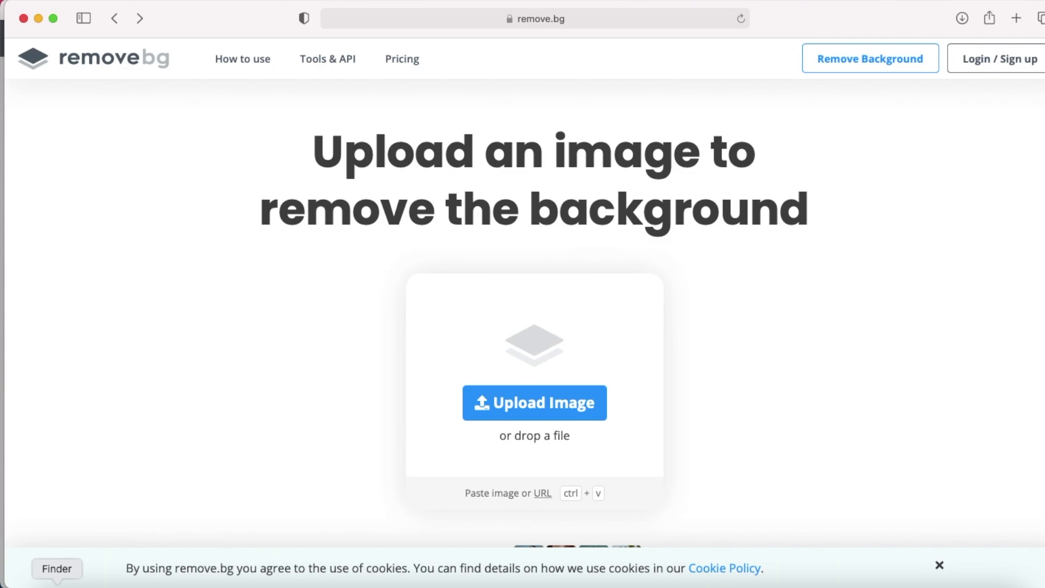
Upload balloons.png from the remove background folder in Finder to the remove.bg page.
click(57, 583)
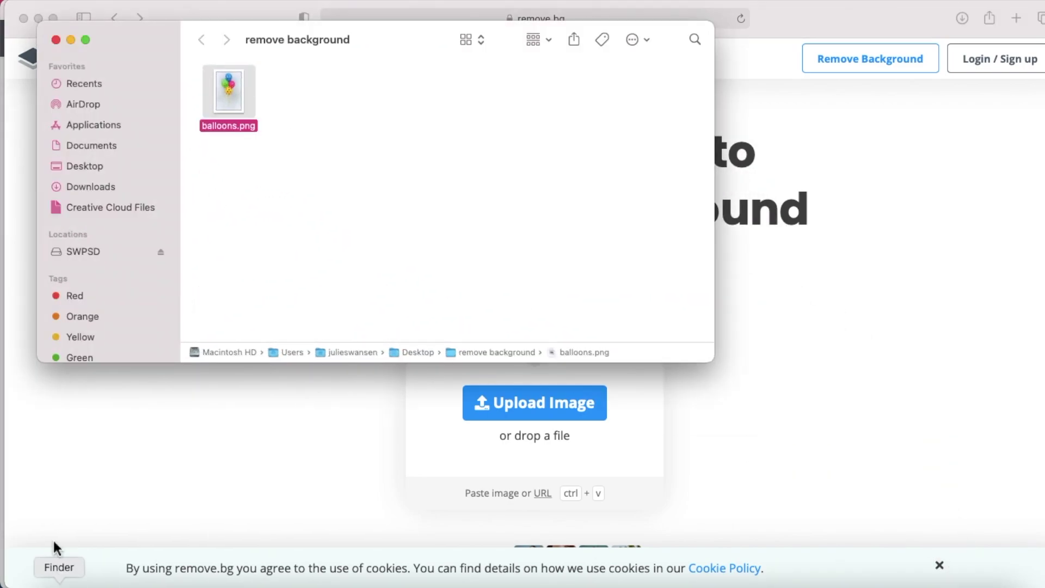
drag(223, 95, 532, 422)
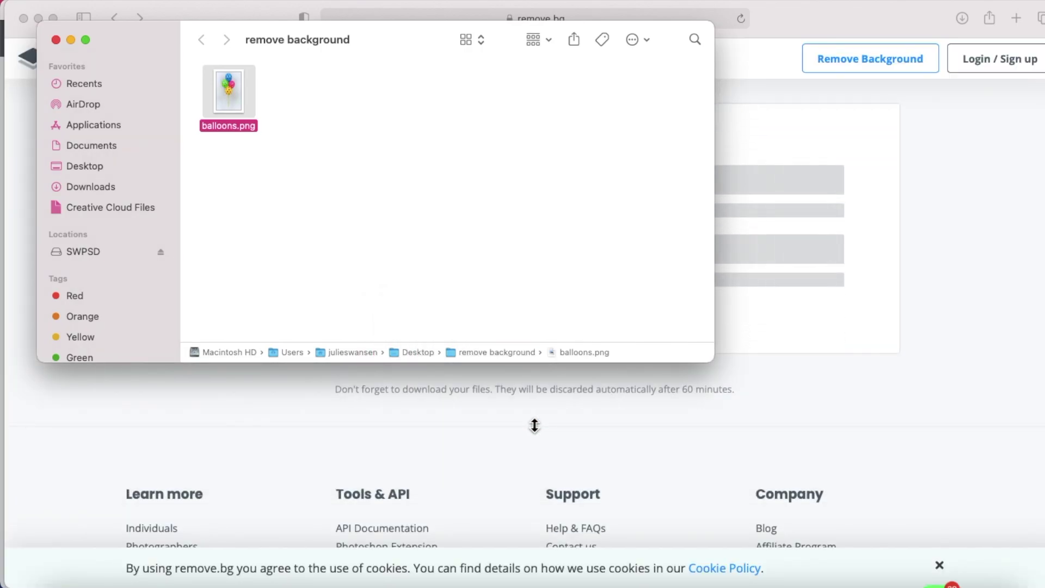
Download the preview-size balloon image with its background removed and inspect the downloaded file in an enlarged Preview window.
click(531, 422)
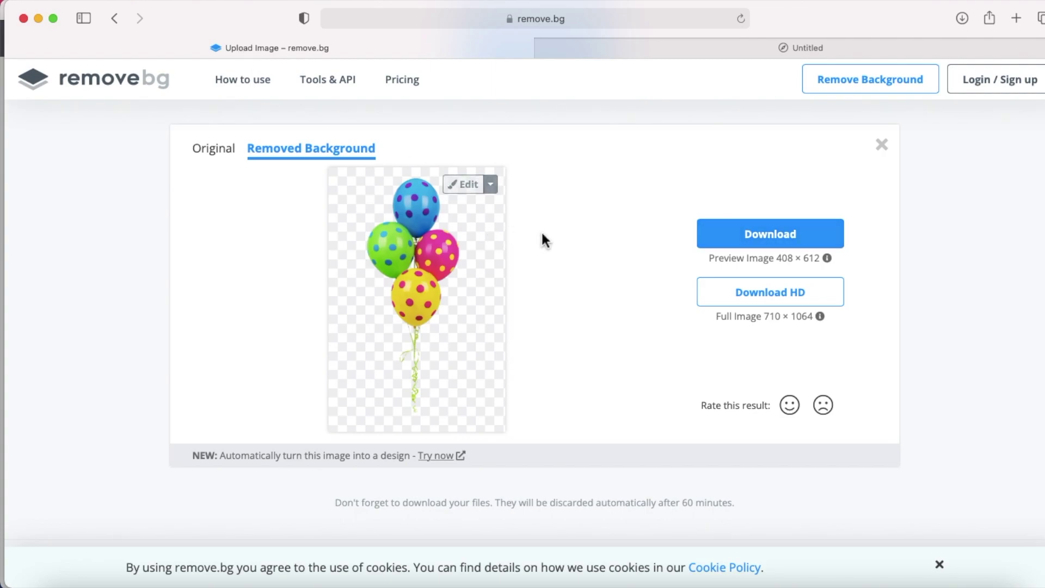
click(754, 235)
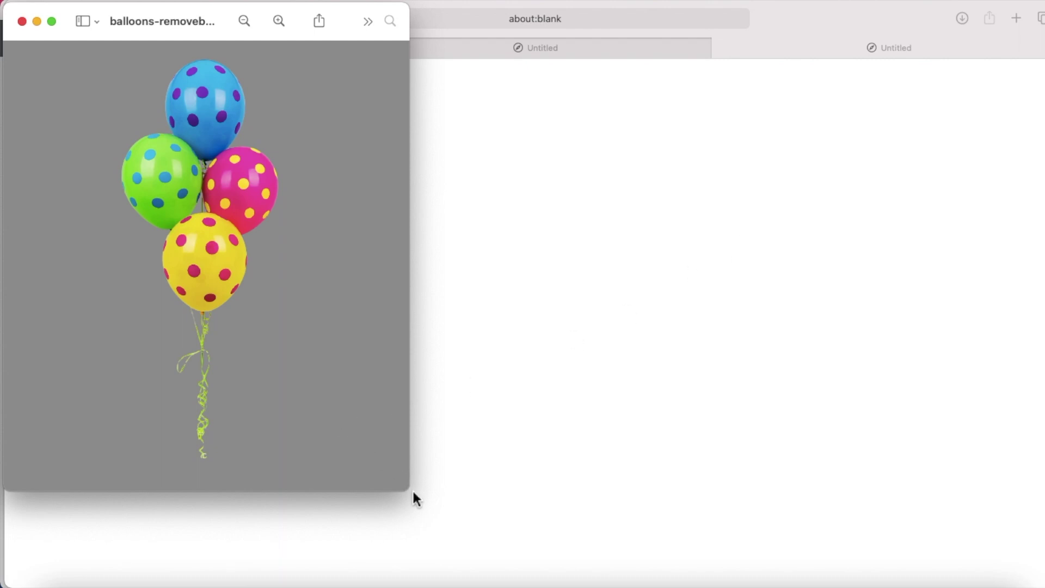
drag(410, 489, 607, 583)
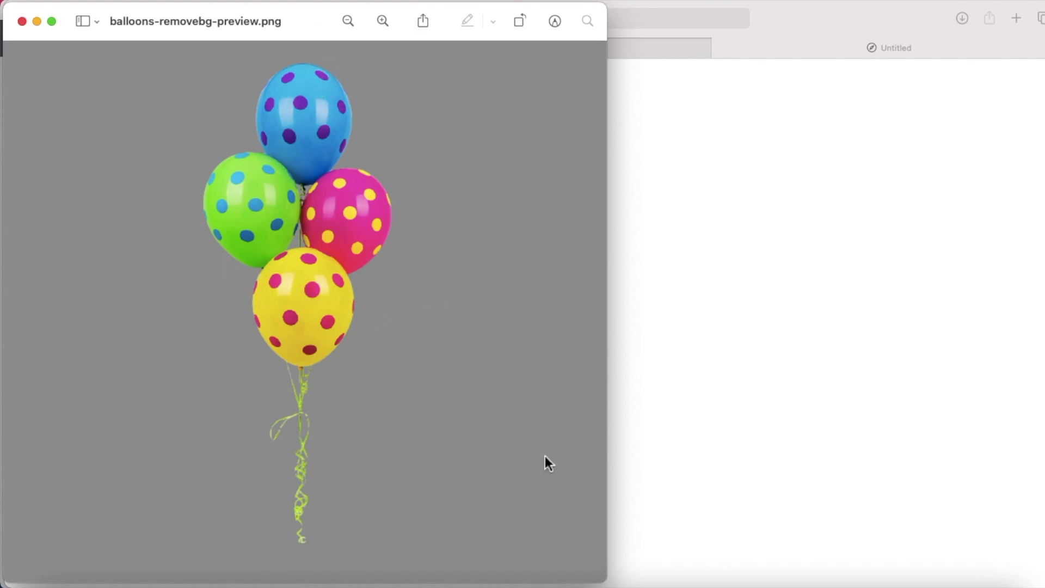
drag(603, 581, 416, 463)
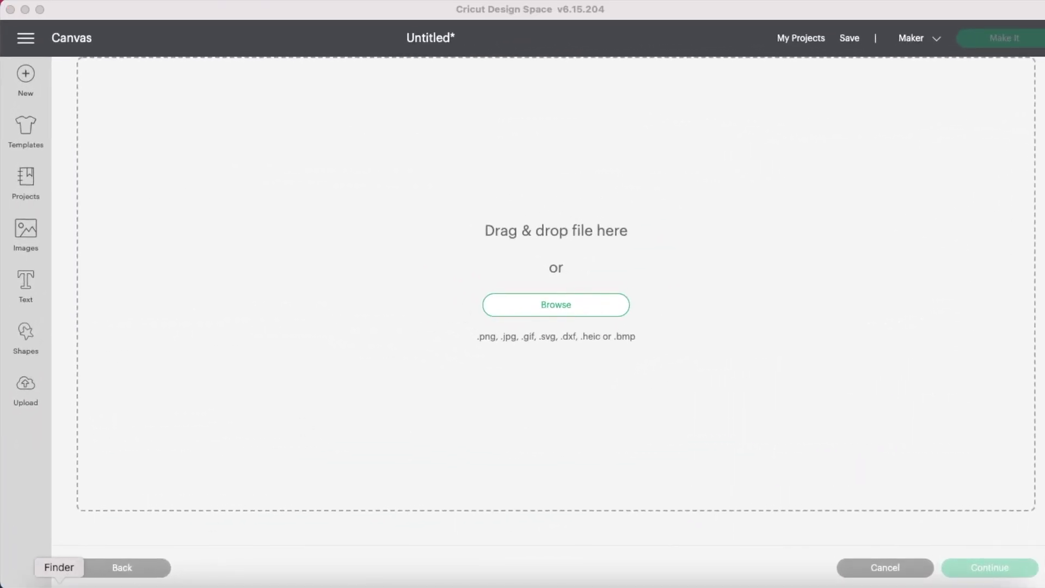
Switch to Cricut Design Space and upload balloons-removebg-preview.png from the remove background folder in Finder.
click(59, 584)
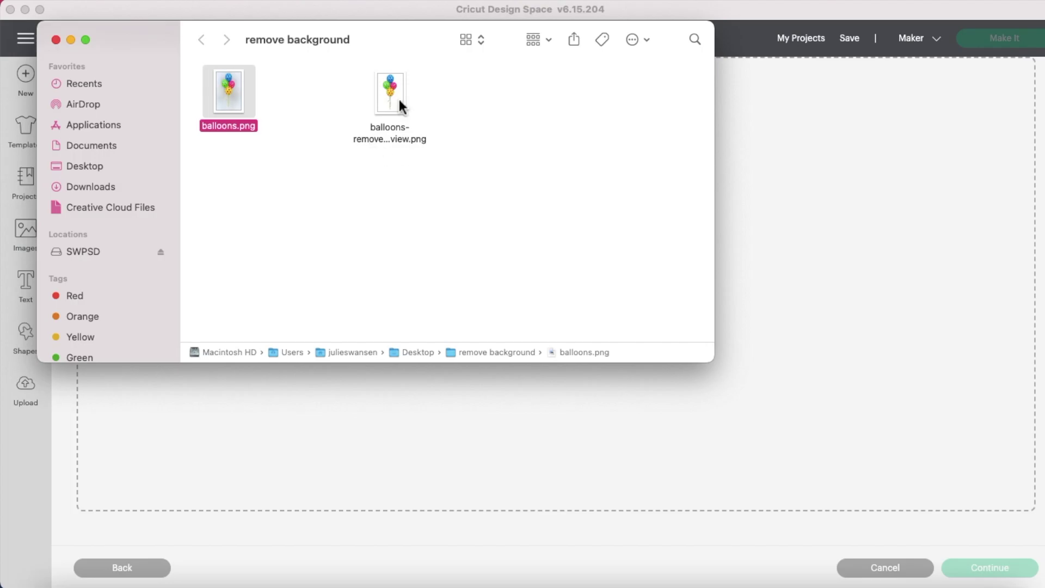
drag(396, 95, 515, 422)
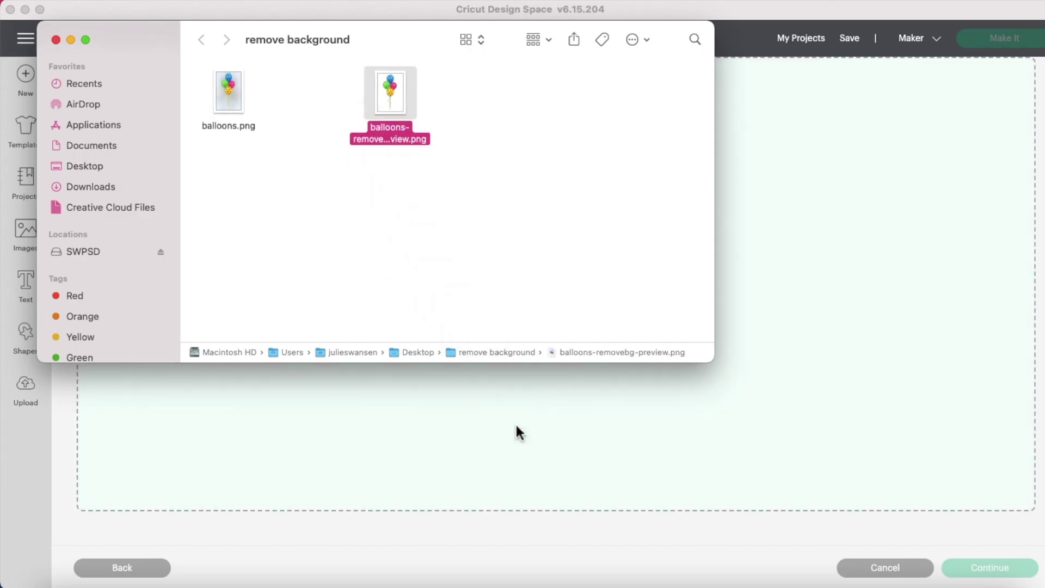
click(446, 429)
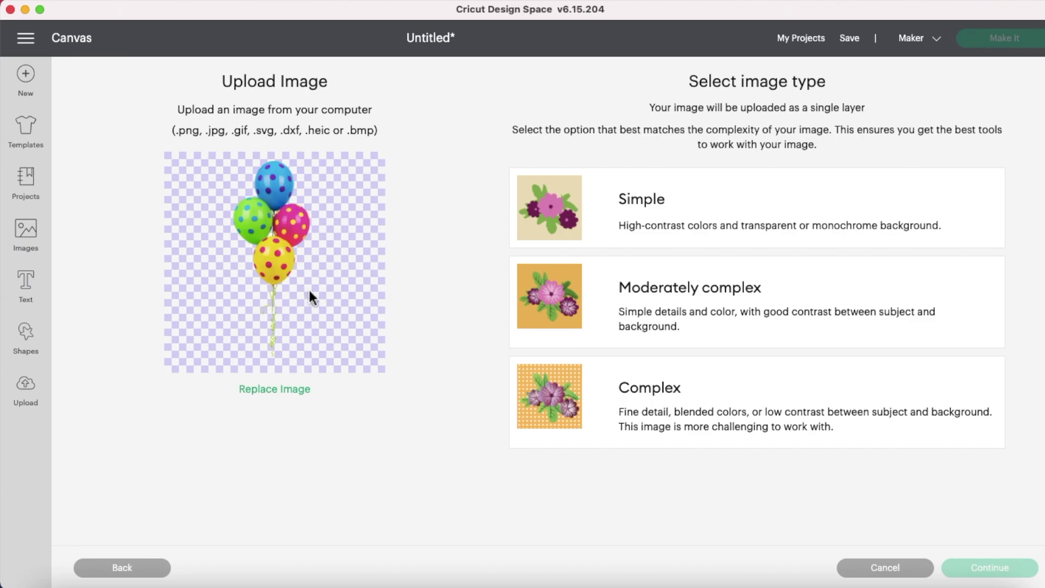
Set the image type to Complex and apply the image without any further background removal.
click(611, 402)
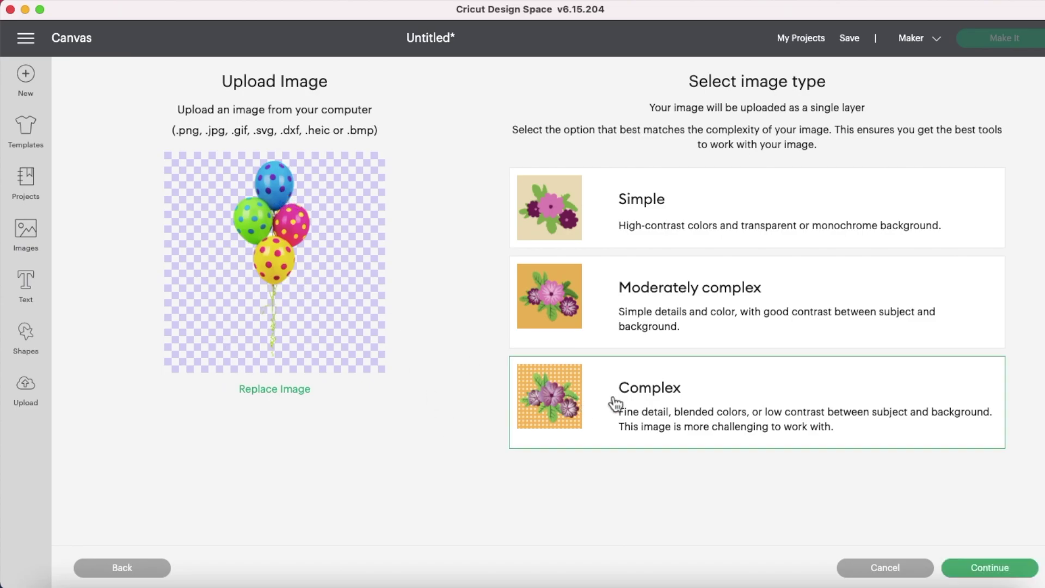
click(989, 568)
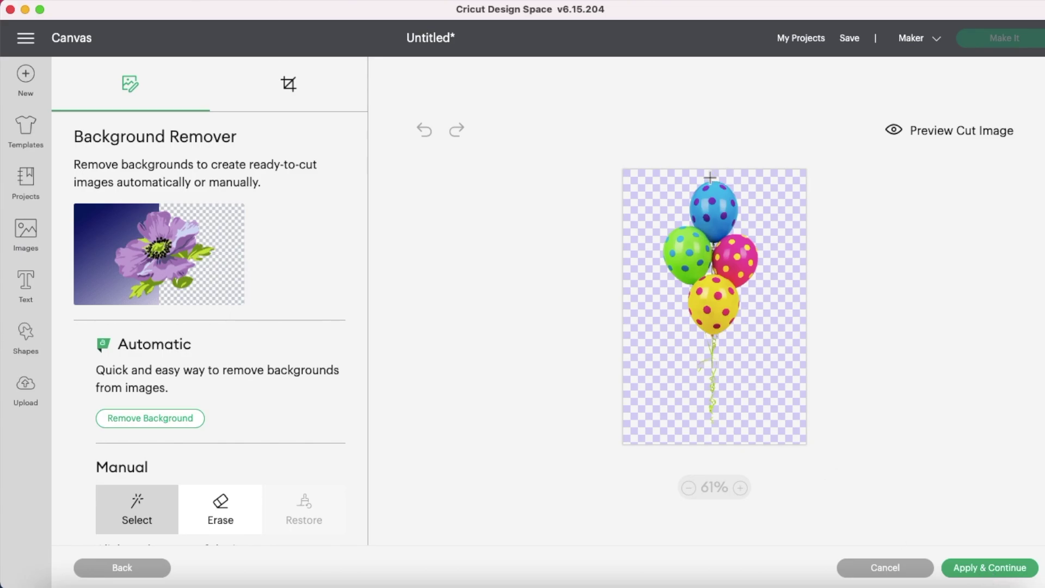
click(998, 568)
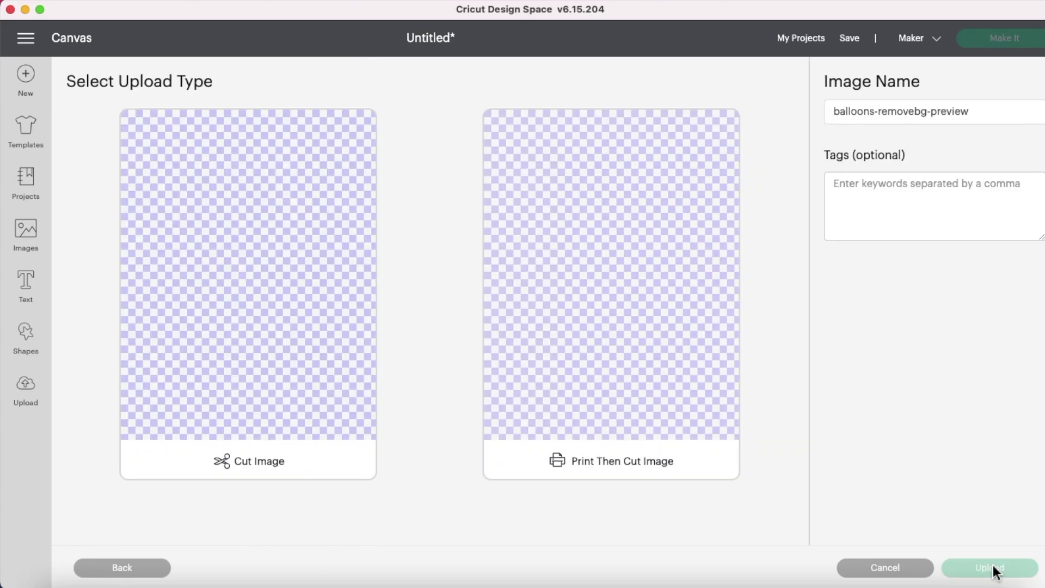
Upload the balloons as a Print Then Cut image and add them to the canvas from the recent uploads.
click(707, 394)
click(986, 571)
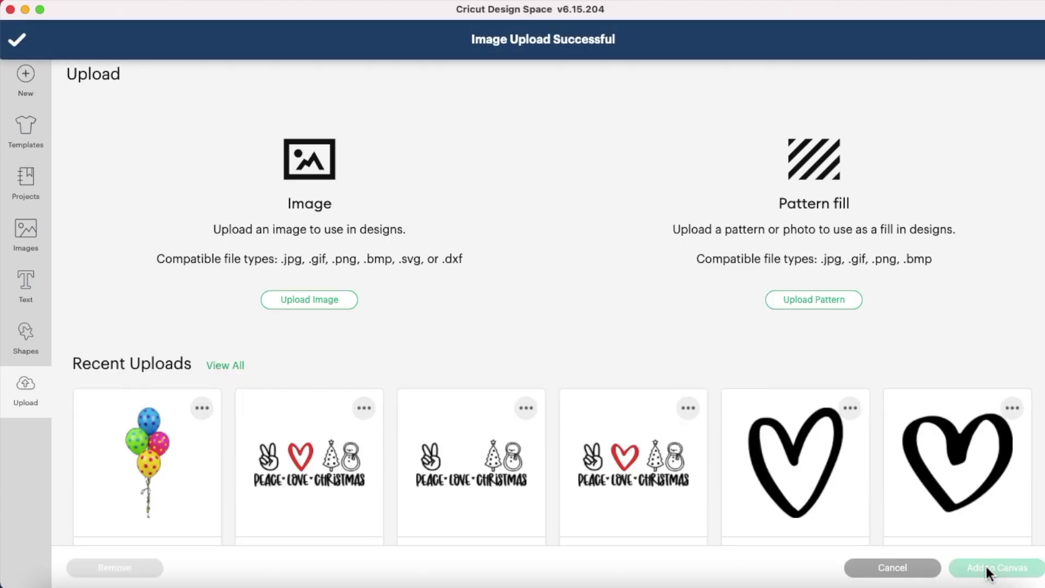
click(186, 460)
click(945, 566)
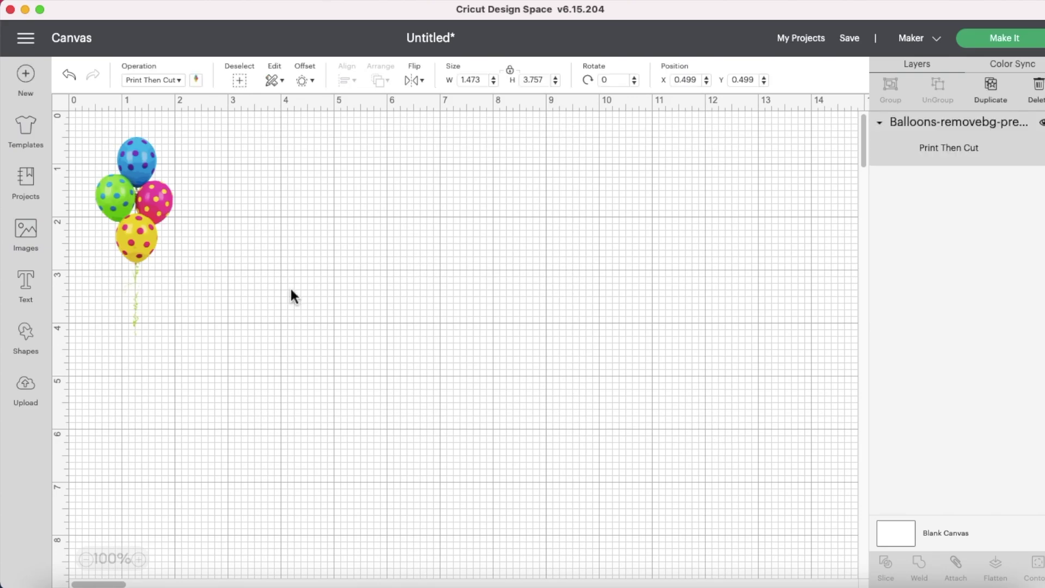
Enlarge the balloon image to about 4.01 by 10.24 inches and move it to about X 3.15, Y 0.03.
drag(187, 348, 321, 438)
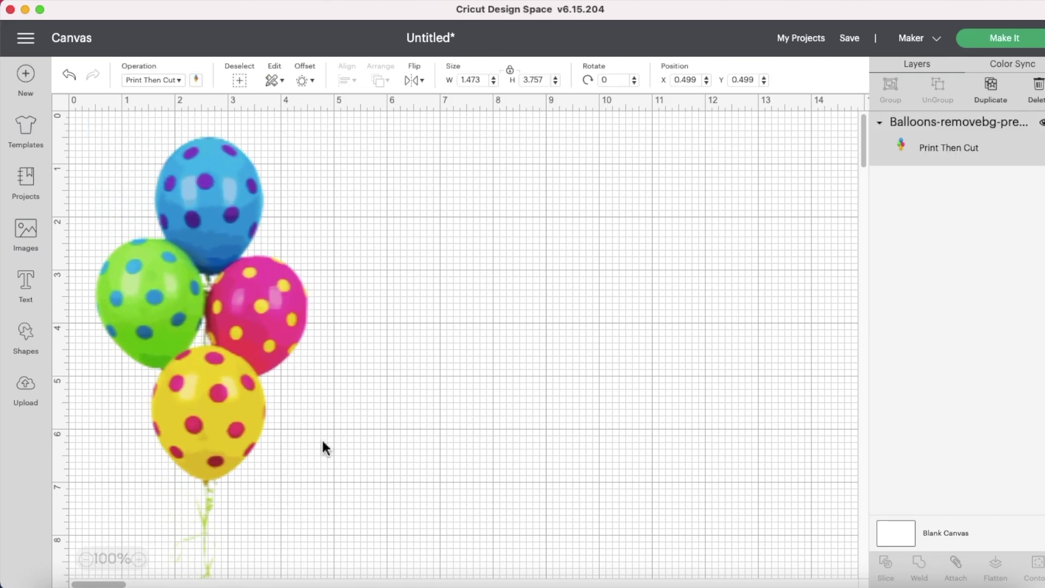
drag(293, 373, 375, 373)
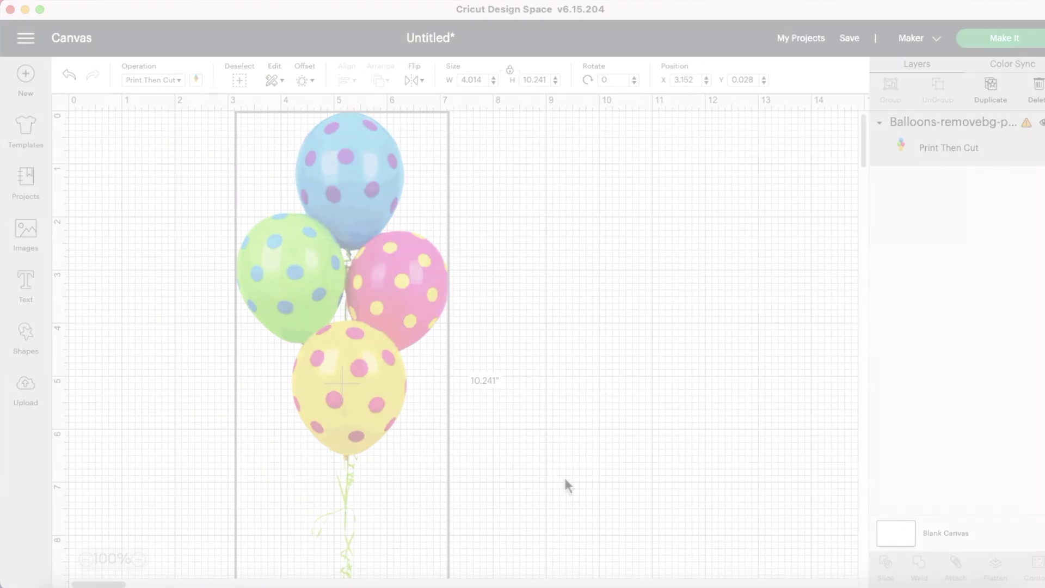